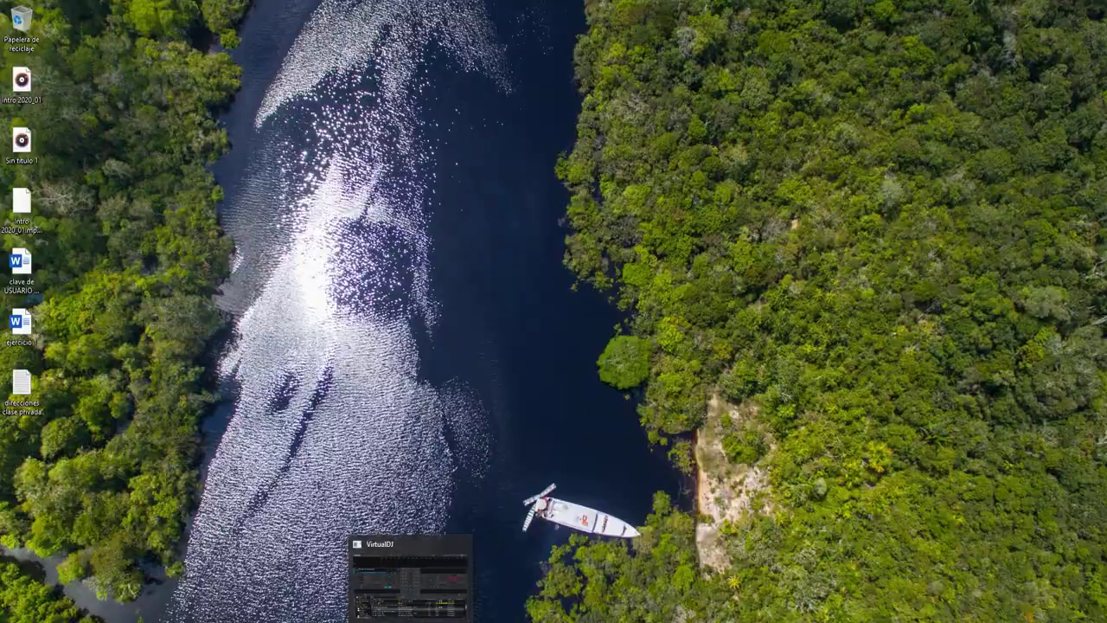
# Switch to VirtualDJ, open the LadderFilter settings for deck A and move that window over the deck's effects area.
pyautogui.click(409, 578)
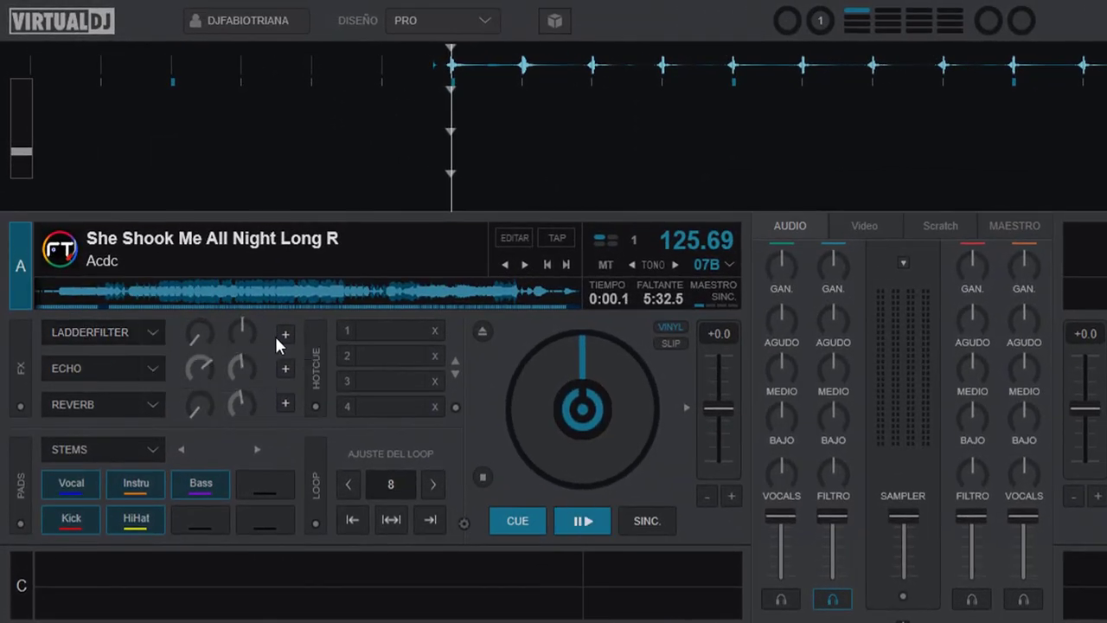
pyautogui.click(284, 335)
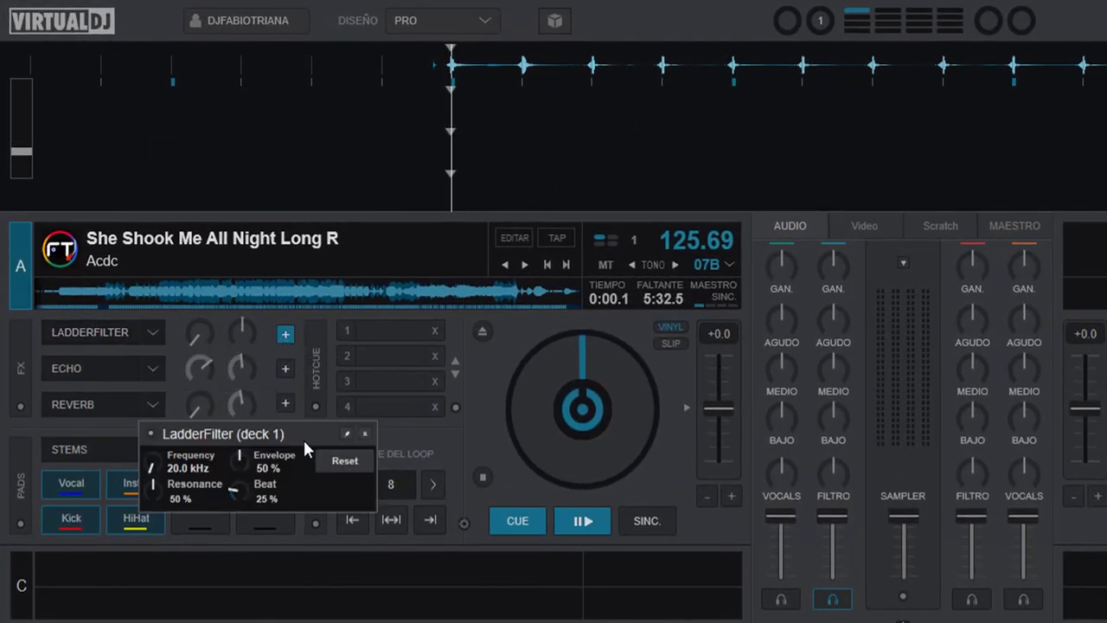
pyautogui.moveTo(306, 429); pyautogui.dragTo(205, 368)
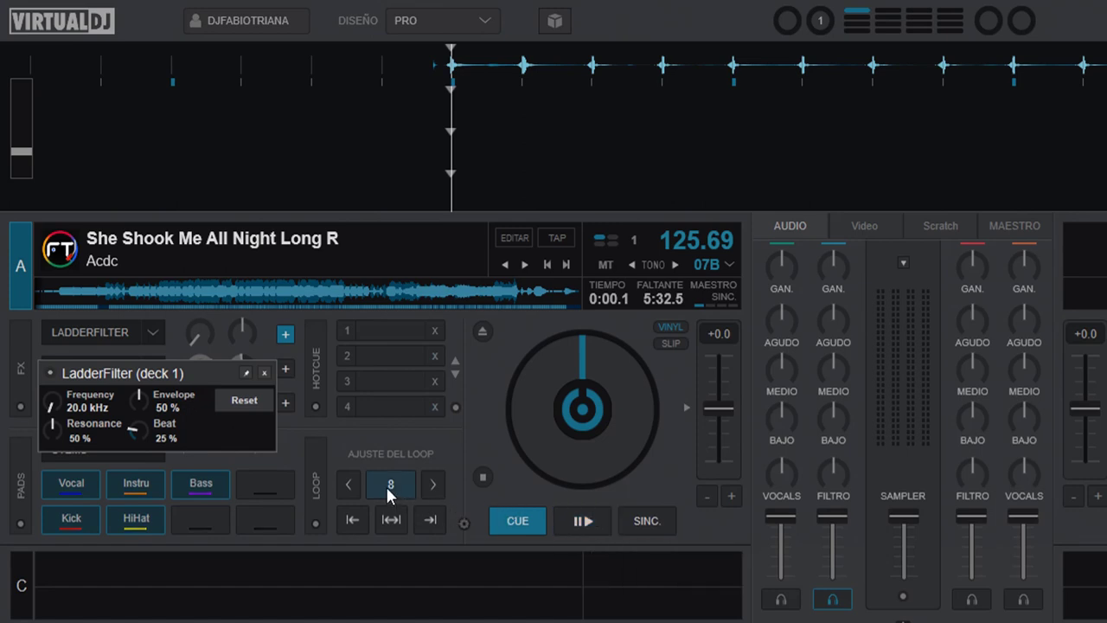
# Activate an 8-beat loop on deck A and lower the master volume, returning to the audio mixer.
pyautogui.click(407, 490)
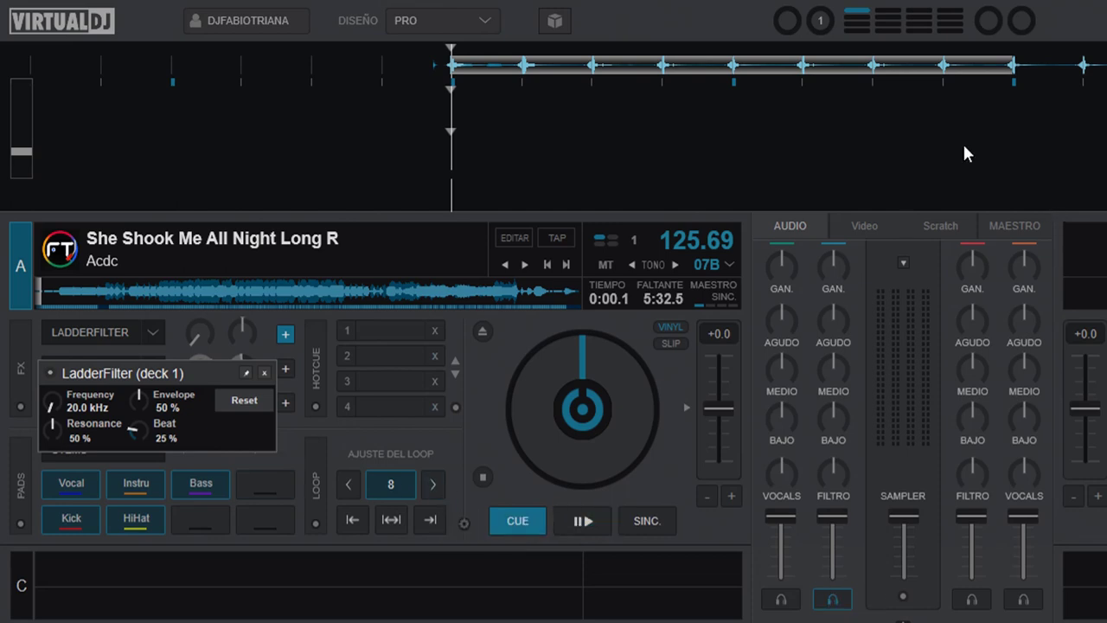
pyautogui.click(1034, 227)
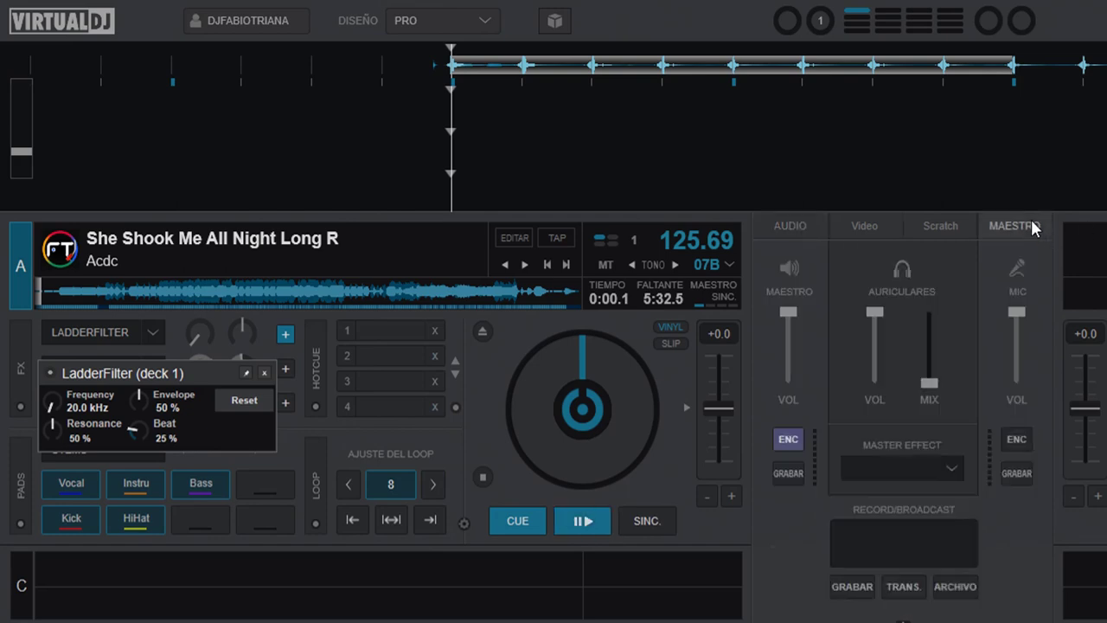
pyautogui.moveTo(789, 311); pyautogui.dragTo(794, 351)
pyautogui.click(804, 222)
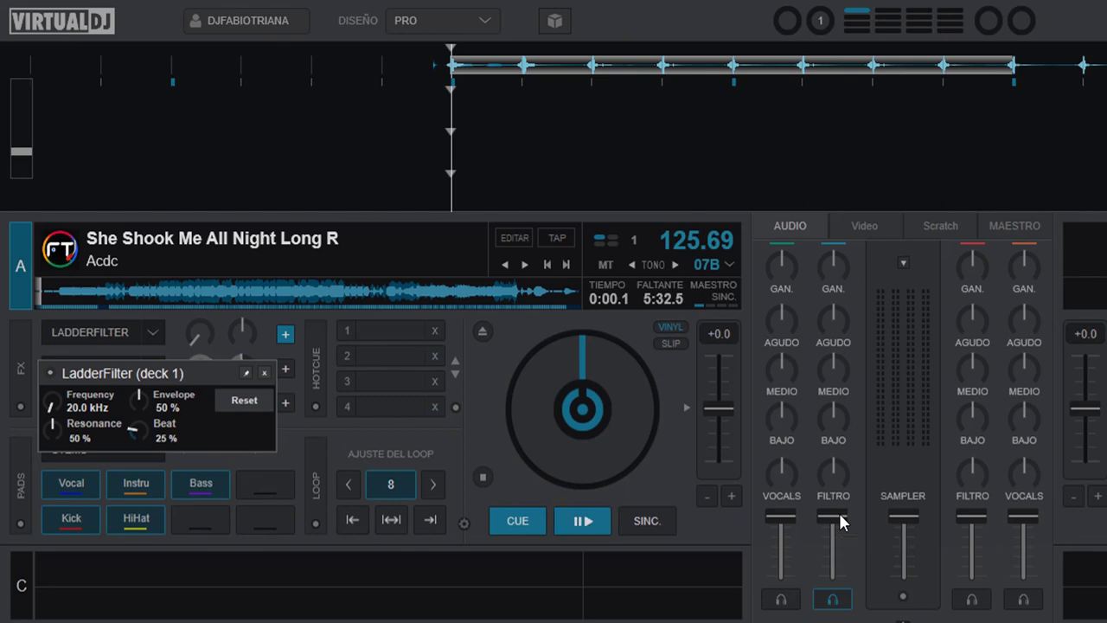
pyautogui.moveTo(840, 517)
pyautogui.mouseDown()
pyautogui.moveTo(850, 517)
pyautogui.moveTo(835, 527)
pyautogui.moveTo(835, 514)
pyautogui.moveTo(840, 567)
pyautogui.moveTo(825, 532)
pyautogui.mouseUp()
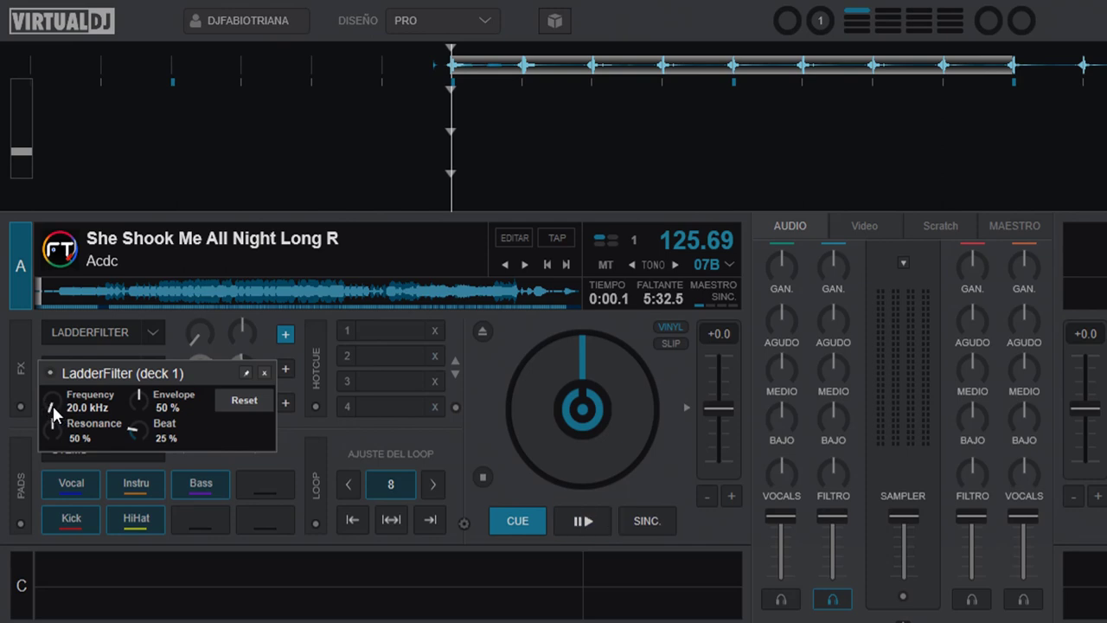
# Try the LadderFilter knobs with Envelope at 22 % and Beat at 95 %, and reset the effect's parameters.
pyautogui.moveTo(53, 409)
pyautogui.moveTo(54, 413); pyautogui.dragTo(62, 460)
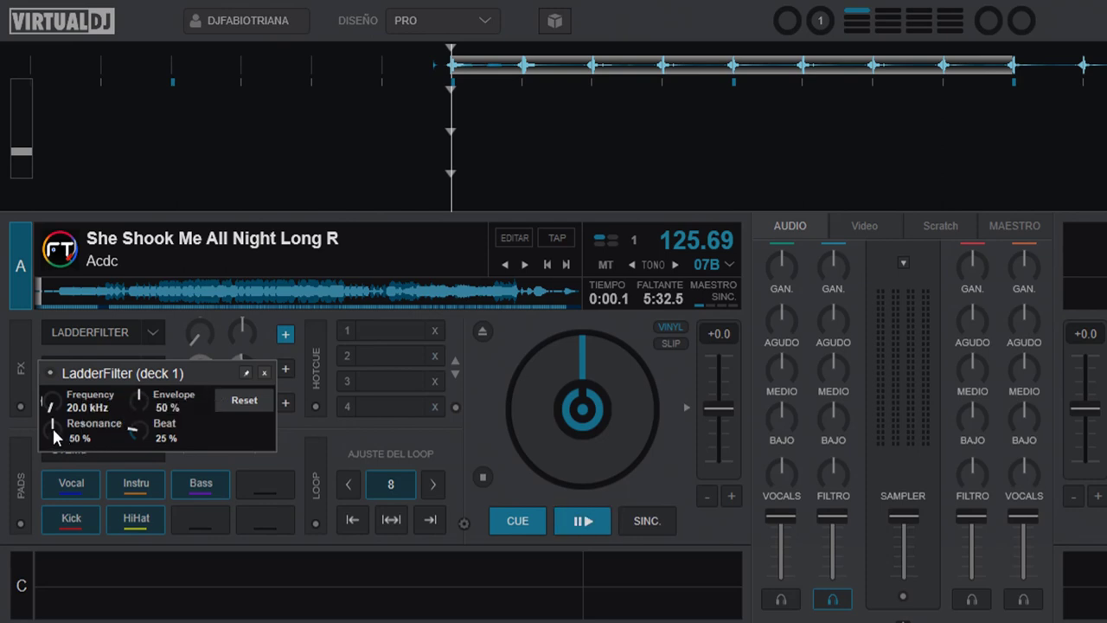
pyautogui.moveTo(51, 425)
pyautogui.moveTo(83, 439)
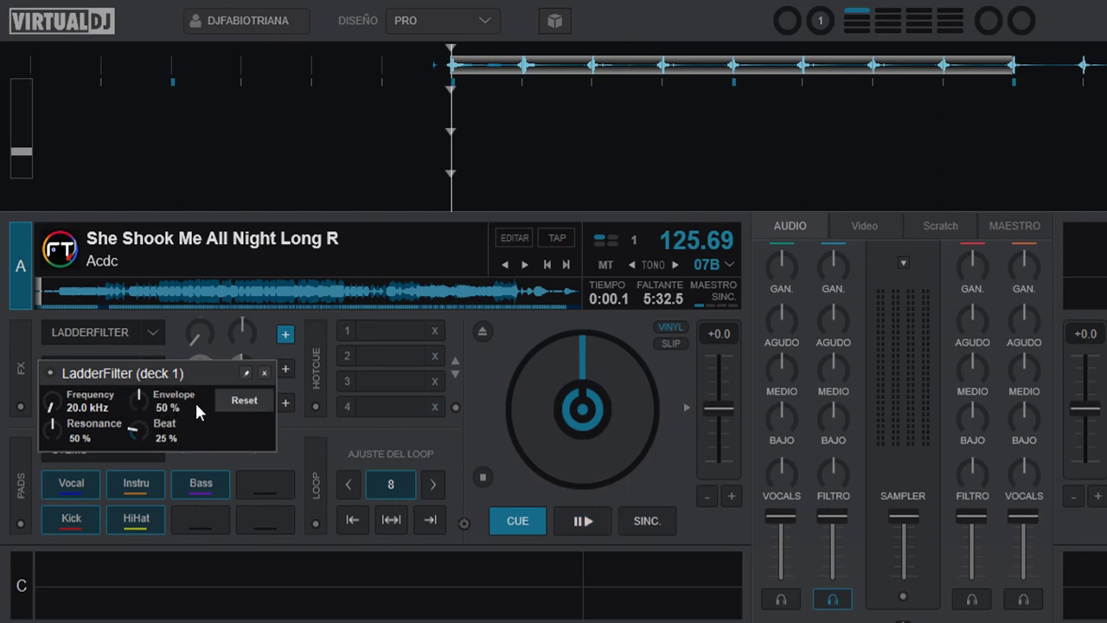
pyautogui.moveTo(141, 400)
pyautogui.moveTo(142, 434)
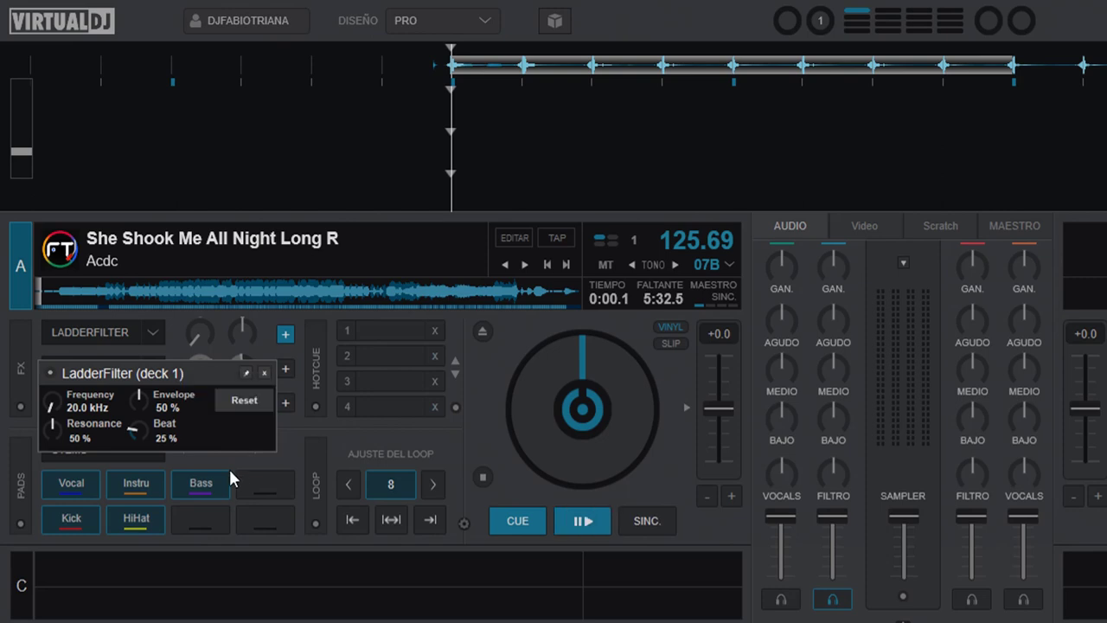
pyautogui.moveTo(138, 420)
pyautogui.mouseDown()
pyautogui.moveTo(160, 394)
pyautogui.moveTo(134, 404)
pyautogui.moveTo(134, 424)
pyautogui.mouseUp()
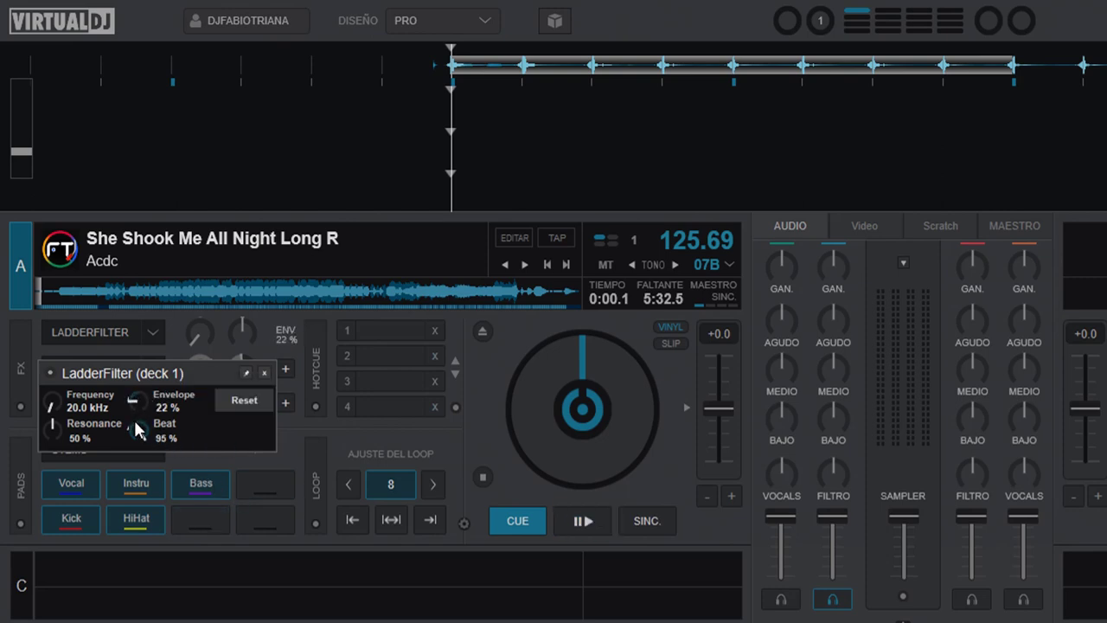
pyautogui.click(246, 407)
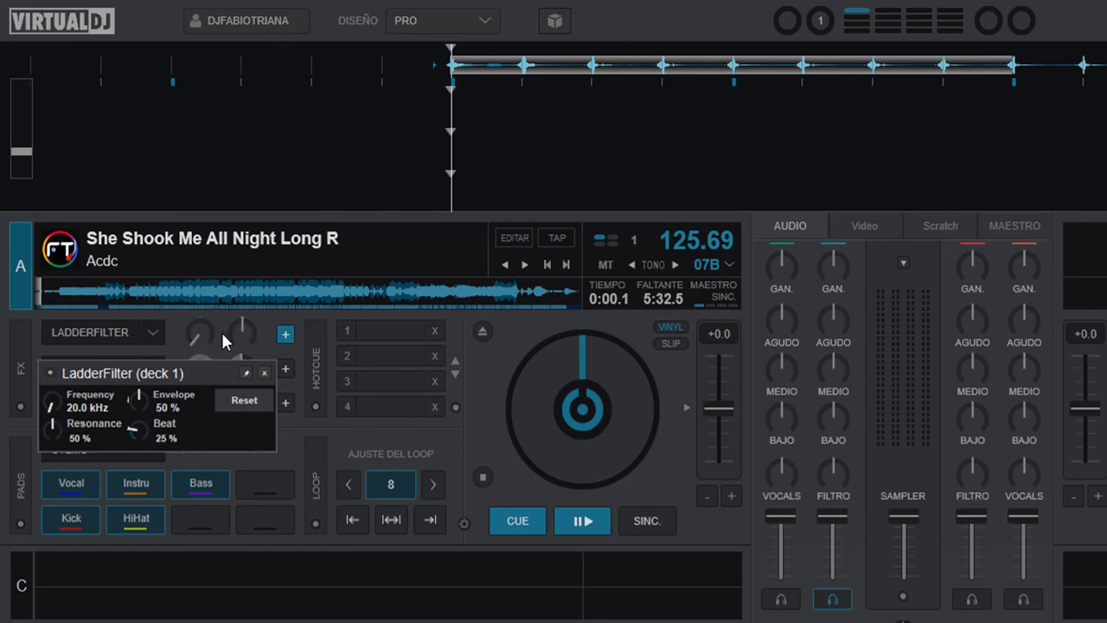
# Try the LadderFilter with Frequency at 4.41 kHz and Resonance at 72 %, and reset the parameters.
pyautogui.scroll(-5, 52, 402)
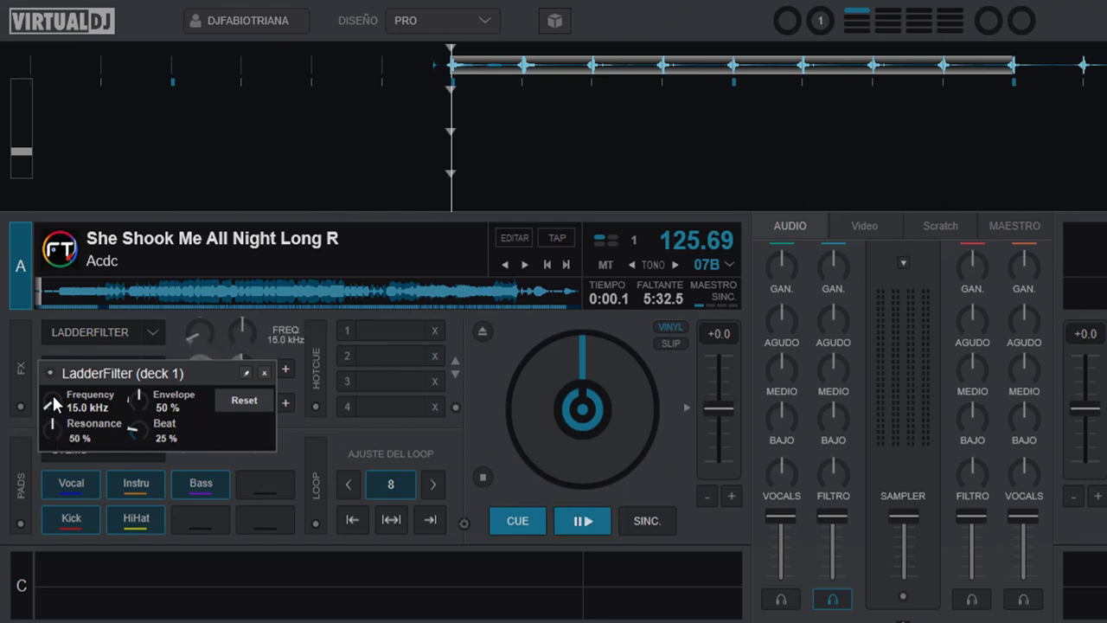
pyautogui.scroll(-5, 52, 402)
pyautogui.scroll(4, 54, 425)
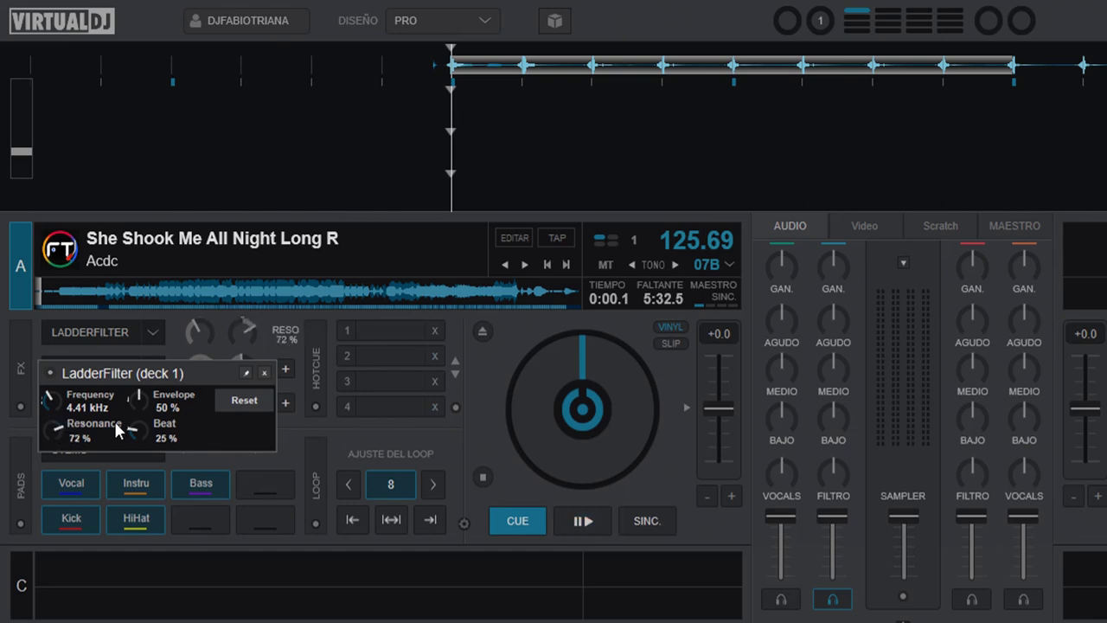
pyautogui.click(246, 400)
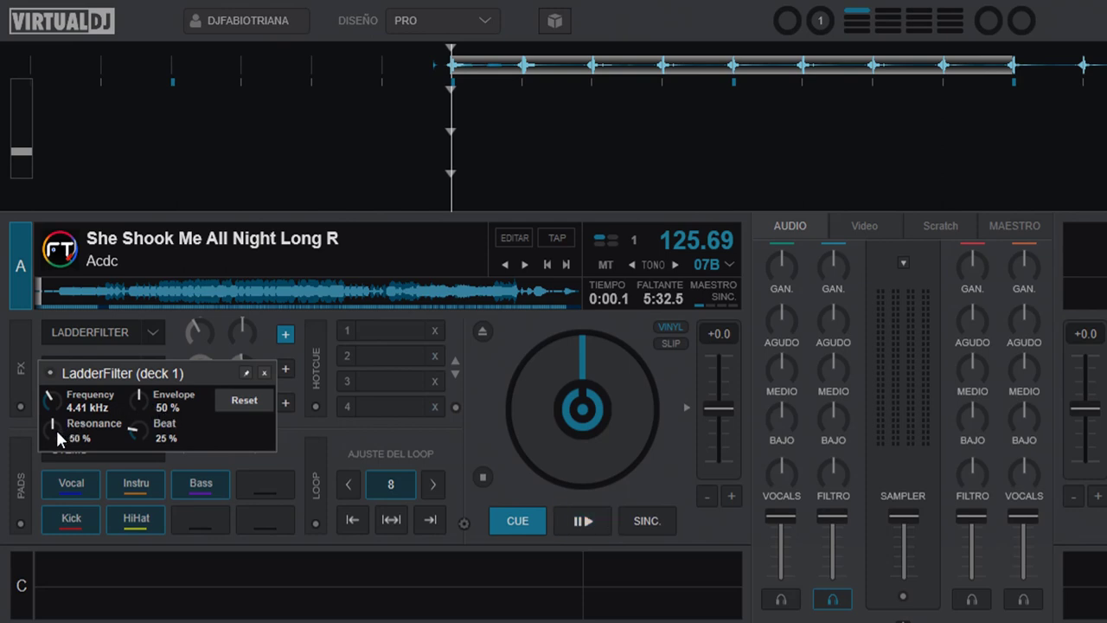
# Try Resonance at 81 %, Envelope at 80 % and Beat at 68 %, and restore the defaults with Frequency at 20.0 kHz.
pyautogui.moveTo(56, 427); pyautogui.dragTo(136, 388)
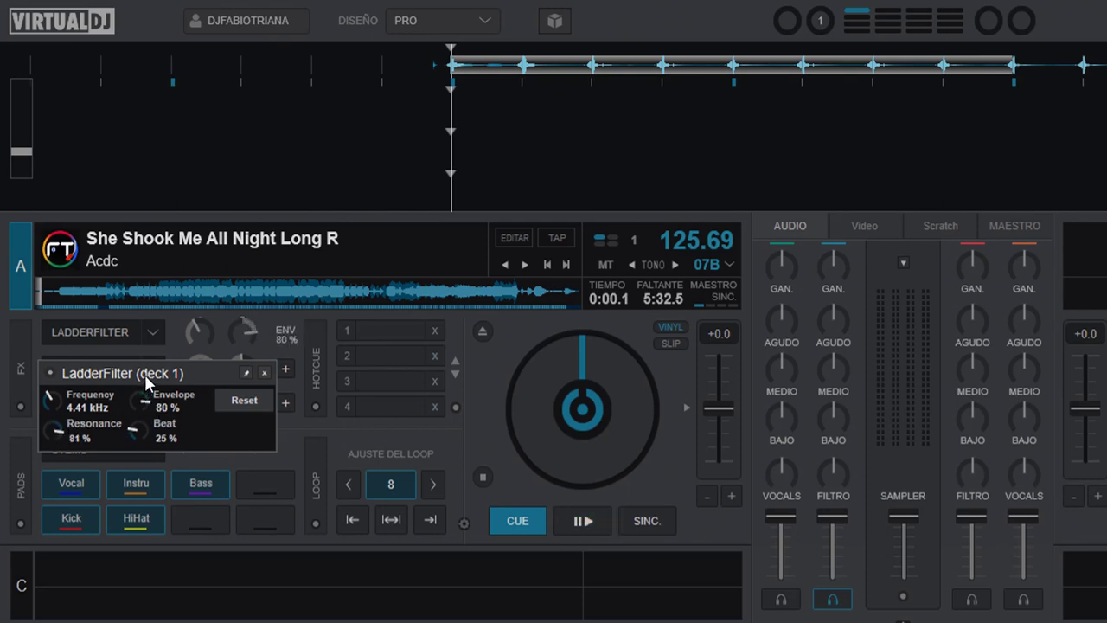
pyautogui.moveTo(134, 429); pyautogui.dragTo(137, 405)
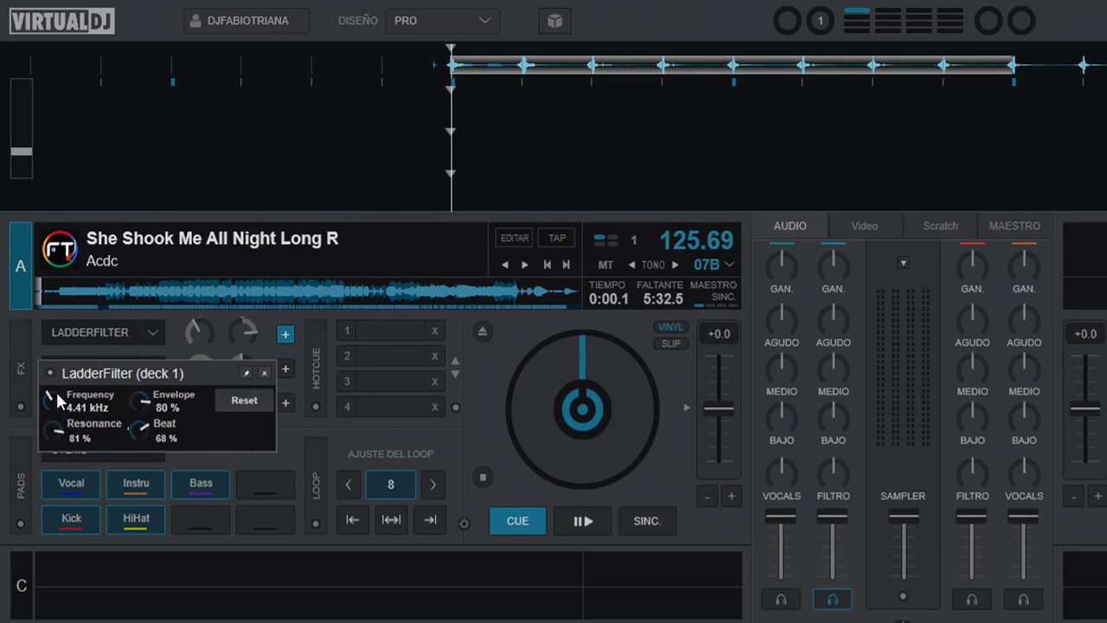
pyautogui.click(253, 400)
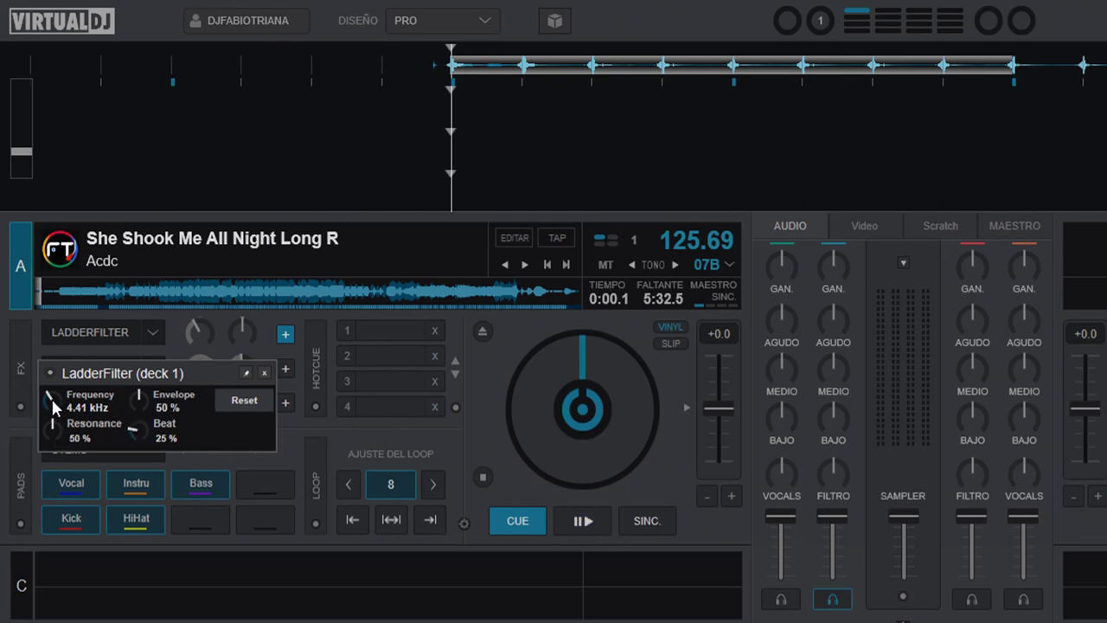
pyautogui.scroll(5, 50, 395)
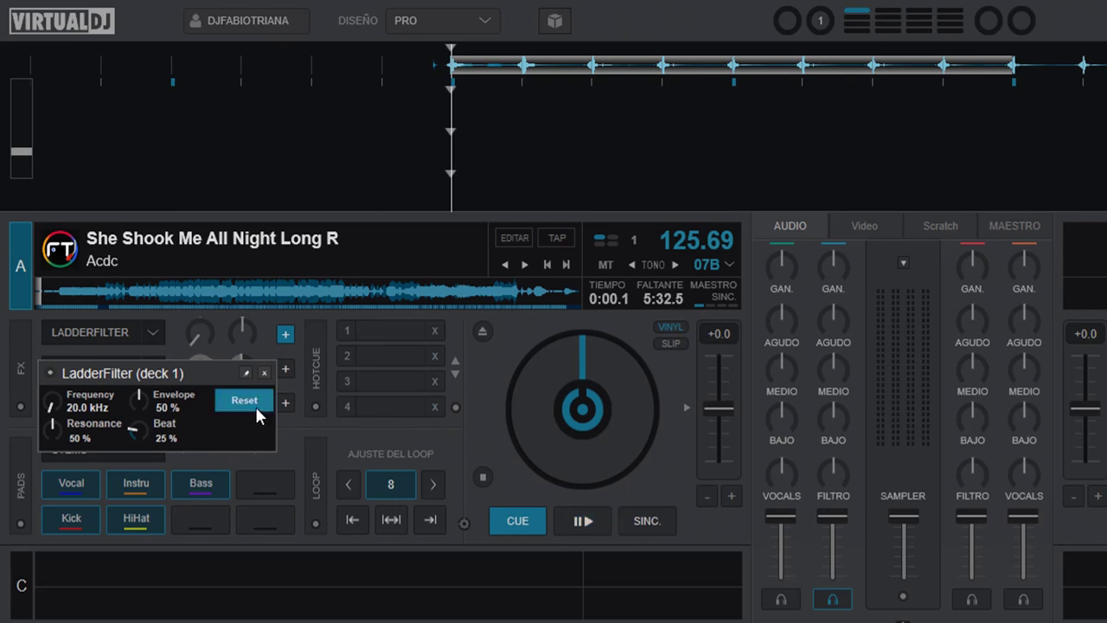
# Play the looped track on deck A and turn on its LadderFilter effect.
pyautogui.moveTo(211, 370); pyautogui.dragTo(211, 366)
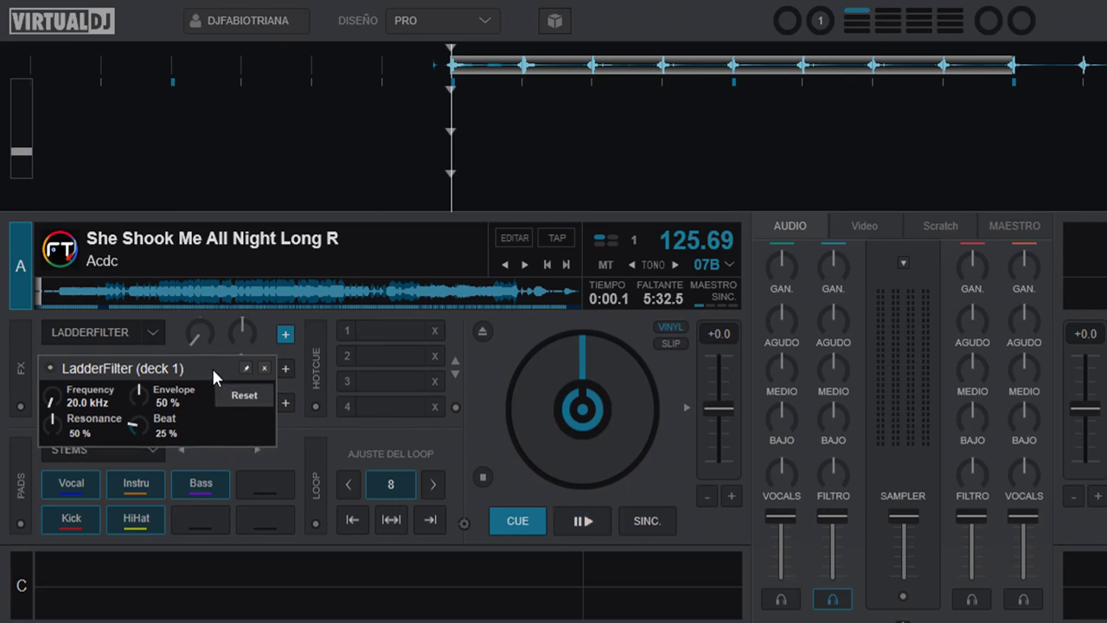
pyautogui.click(579, 523)
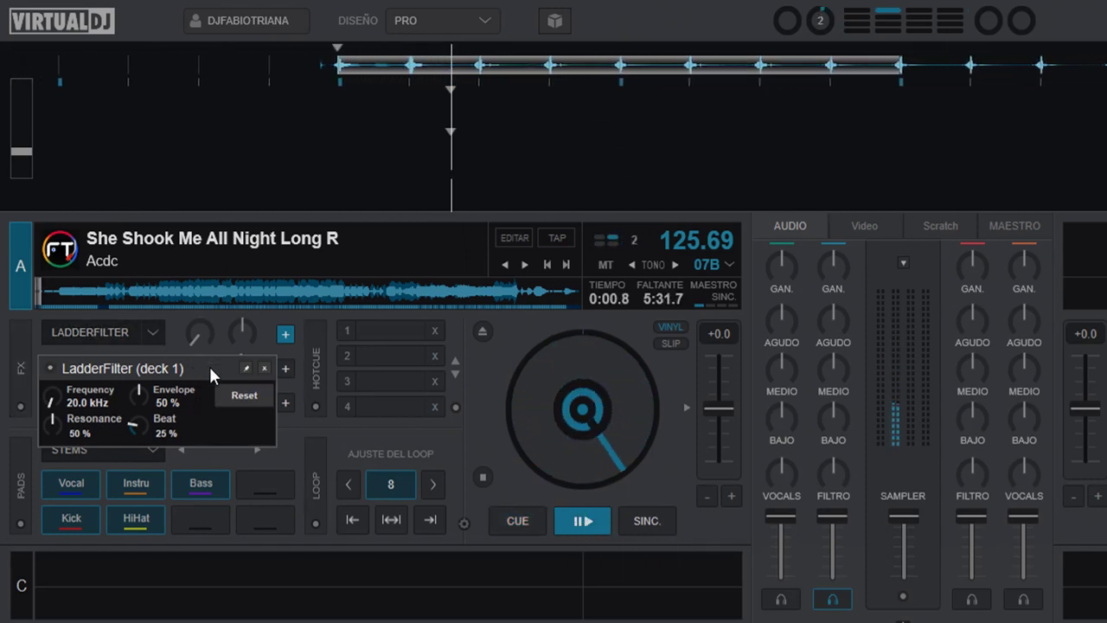
pyautogui.moveTo(208, 364); pyautogui.dragTo(208, 373)
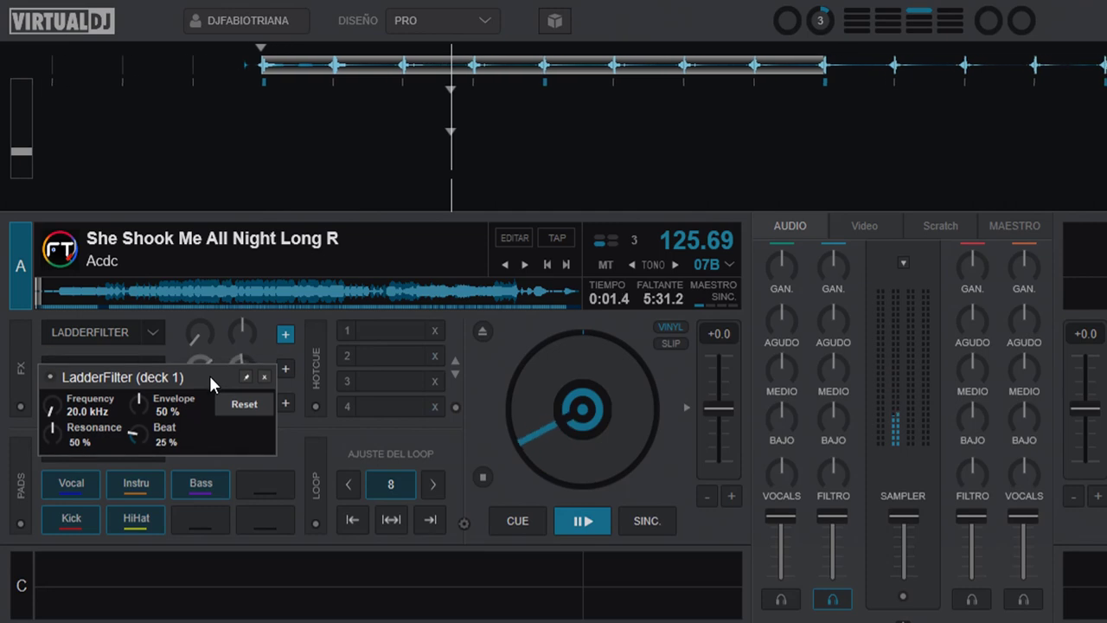
pyautogui.click(118, 335)
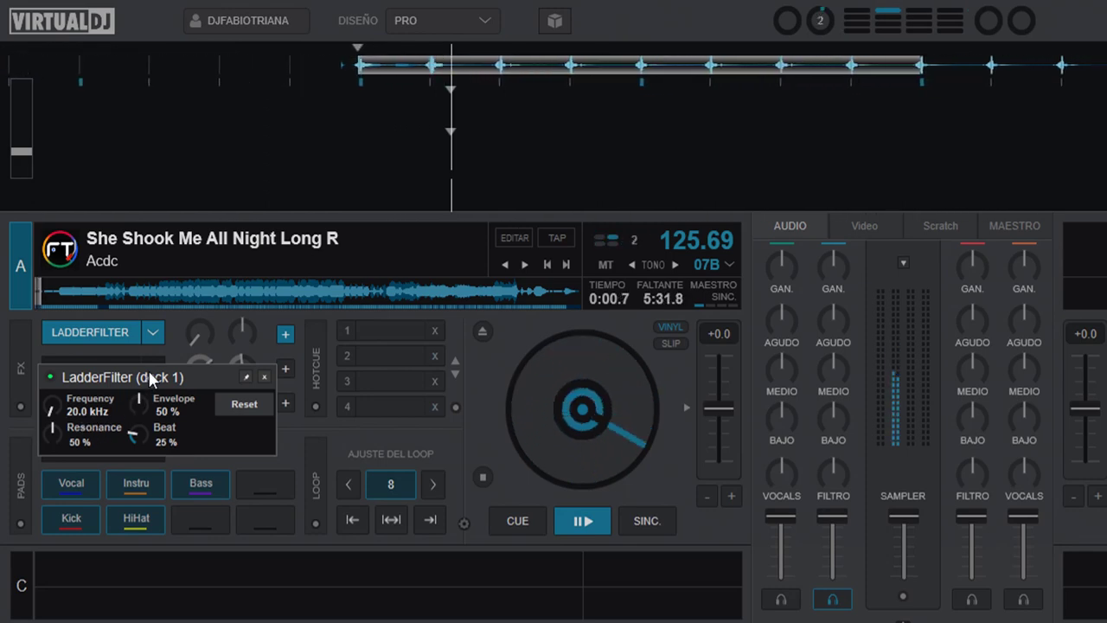
# Sweep the LadderFilter's Frequency through 9.28 kHz and 333 Hz, ending at 659 Hz.
pyautogui.moveTo(199, 340); pyautogui.dragTo(199, 316)
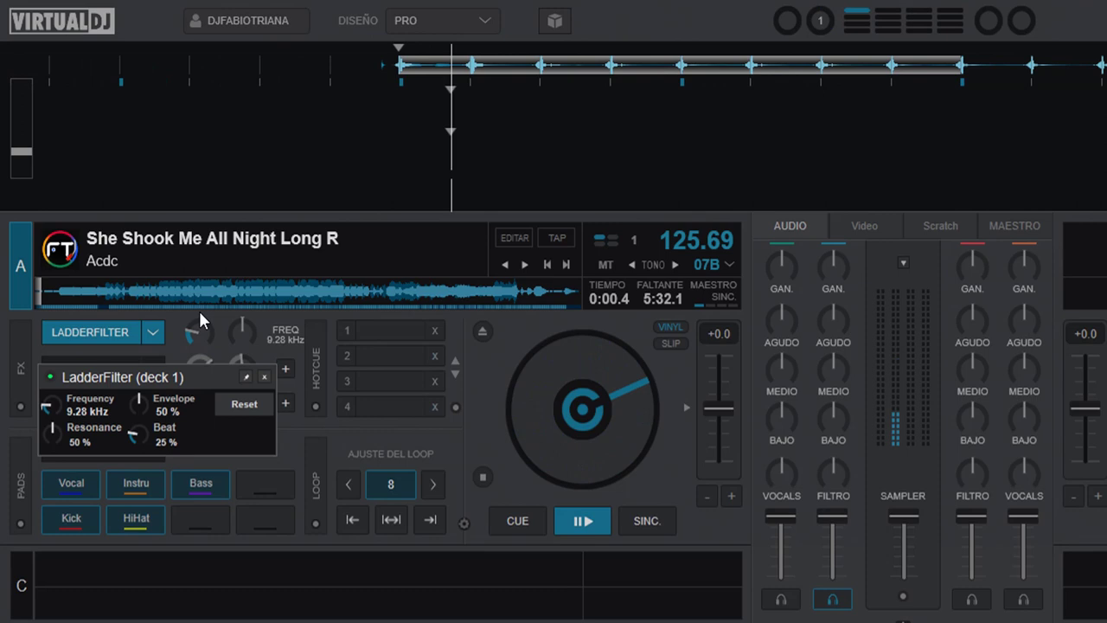
pyautogui.moveTo(198, 311); pyautogui.dragTo(210, 260)
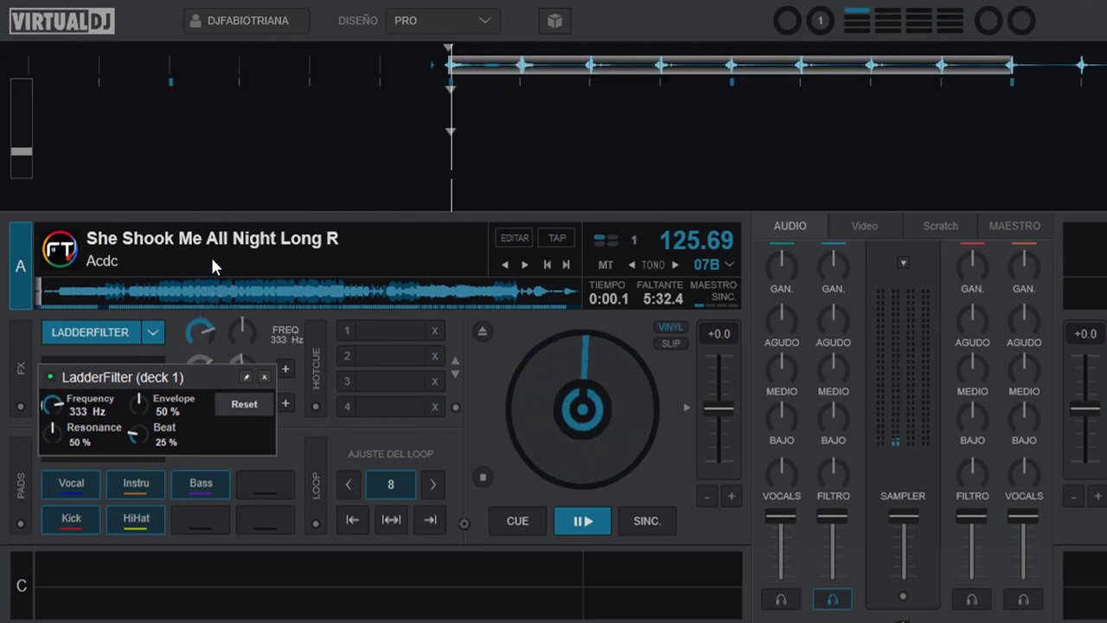
pyautogui.moveTo(210, 254); pyautogui.dragTo(209, 262)
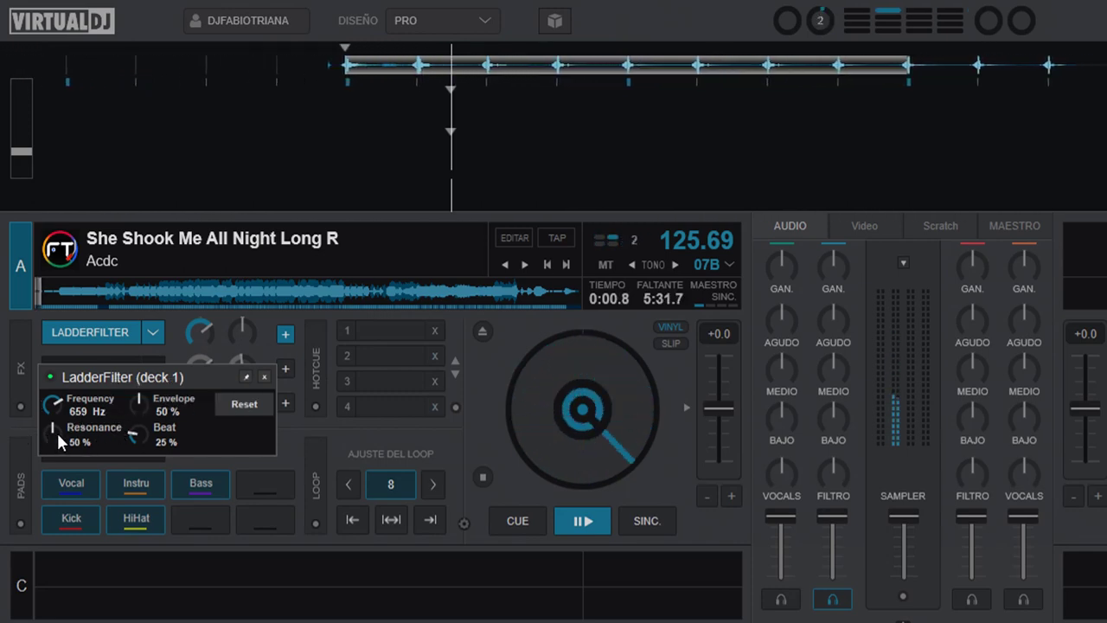
# Audition LadderFilter Resonance at 48 % and 55 %, and reset it to 50 %.
pyautogui.moveTo(53, 432)
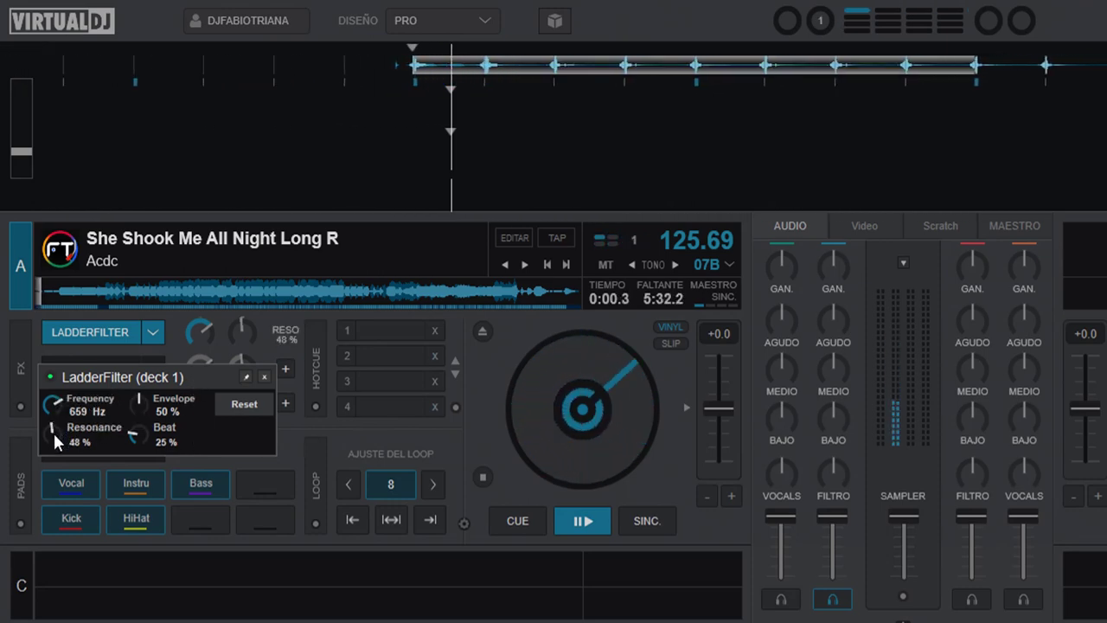
pyautogui.moveTo(53, 431)
pyautogui.mouseDown()
pyautogui.moveTo(58, 478)
pyautogui.moveTo(63, 420)
pyautogui.moveTo(72, 408)
pyautogui.moveTo(72, 435)
pyautogui.moveTo(78, 400)
pyautogui.moveTo(73, 496)
pyautogui.moveTo(68, 440)
pyautogui.moveTo(52, 431)
pyautogui.mouseUp()
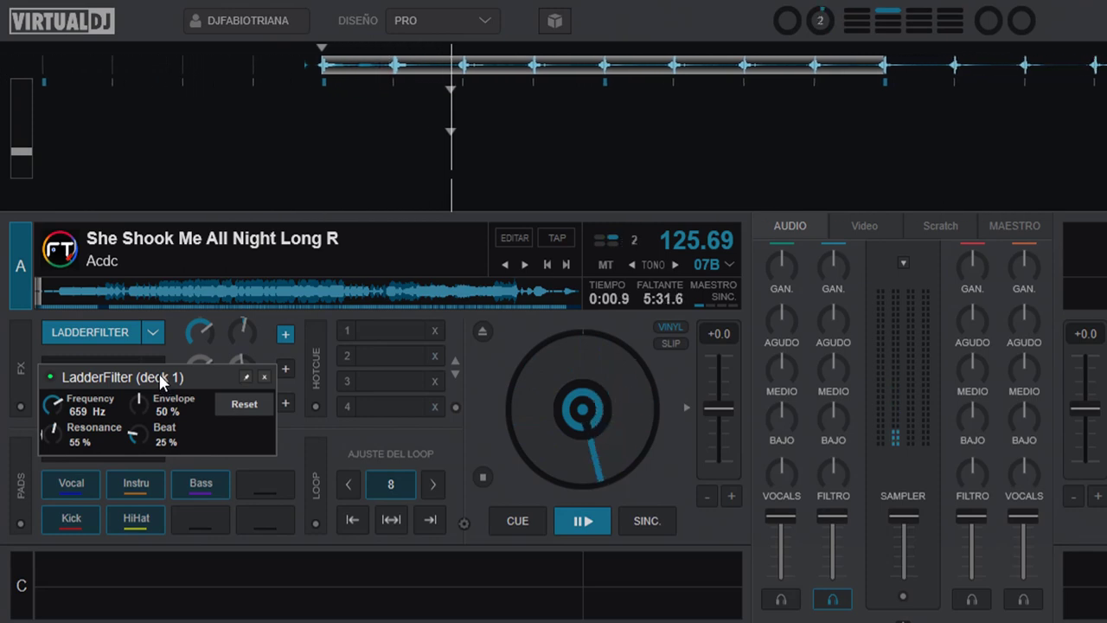
pyautogui.click(285, 336)
pyautogui.click(285, 337)
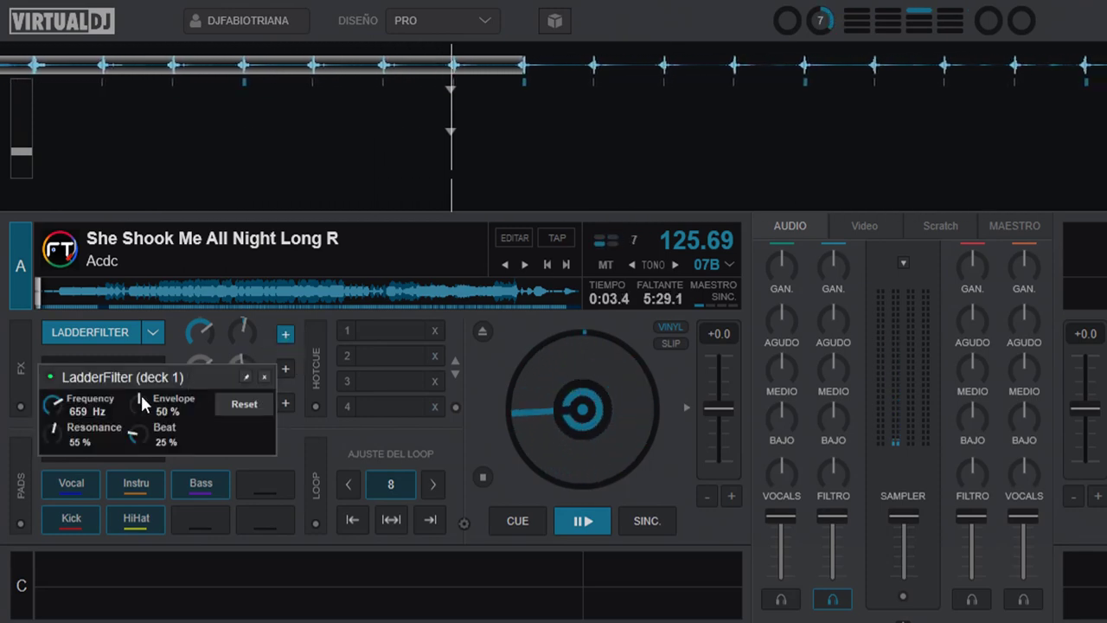
pyautogui.doubleClick(54, 431)
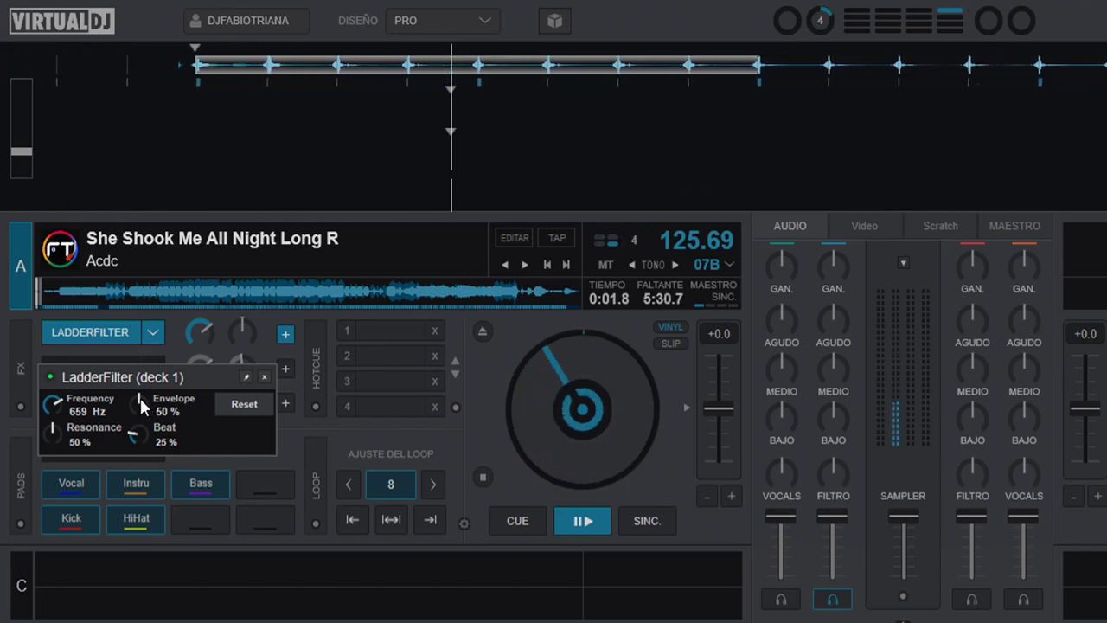
# Set the LadderFilter's Resonance to 0 % and audition Beat at 93 % and 0 % before setting it to 25 %.
pyautogui.moveTo(140, 398)
pyautogui.mouseDown()
pyautogui.moveTo(155, 361)
pyautogui.moveTo(149, 438)
pyautogui.moveTo(139, 400)
pyautogui.mouseUp()
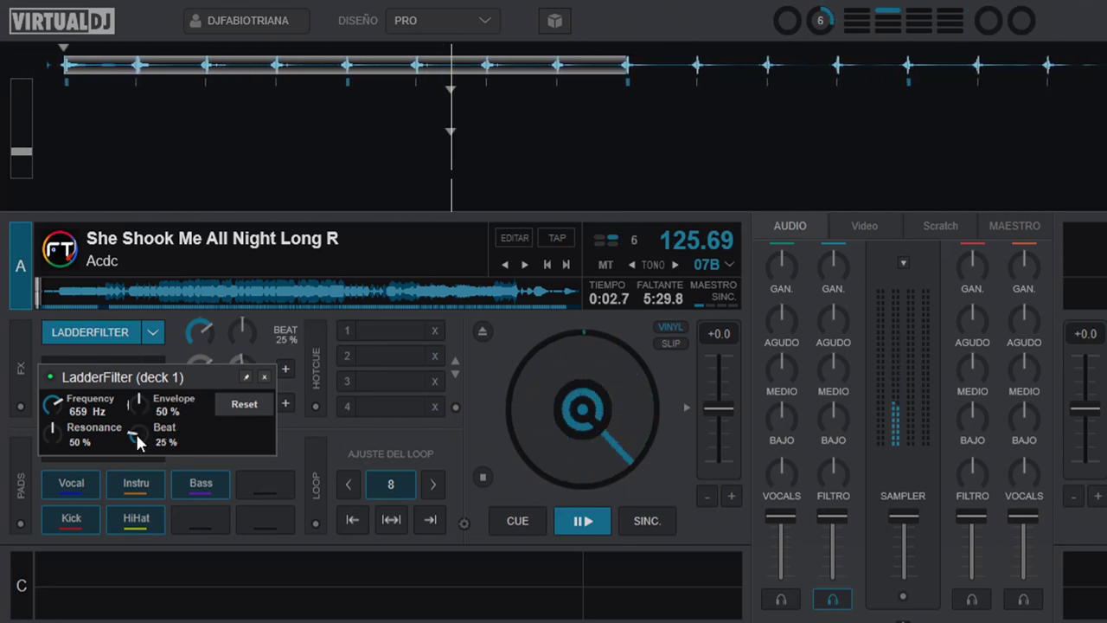
pyautogui.moveTo(136, 433); pyautogui.dragTo(145, 384)
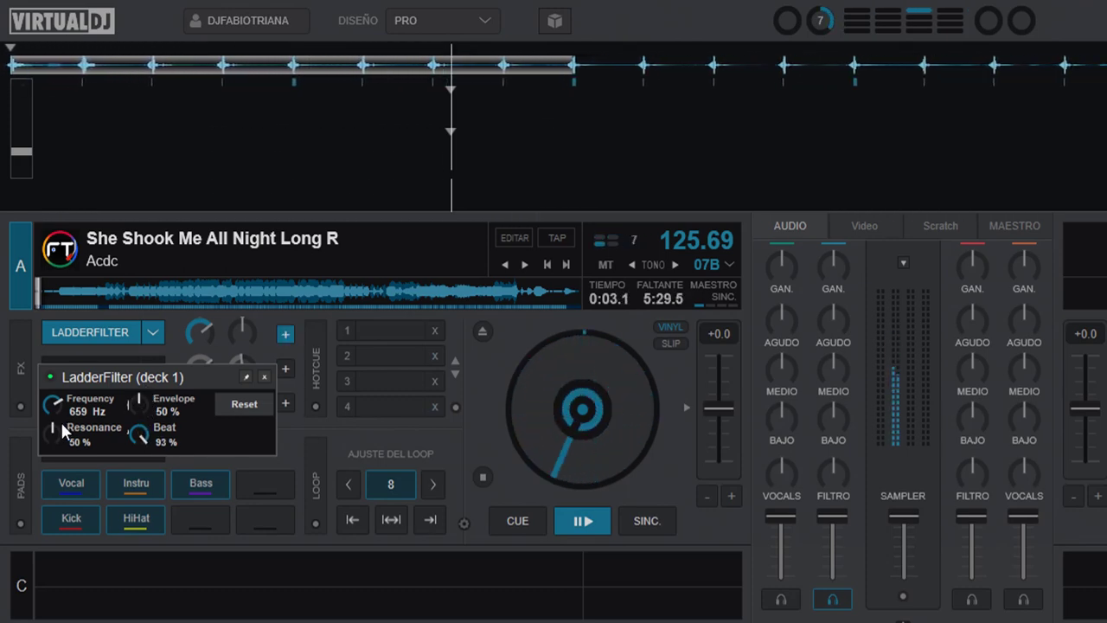
pyautogui.moveTo(60, 419); pyautogui.dragTo(52, 470)
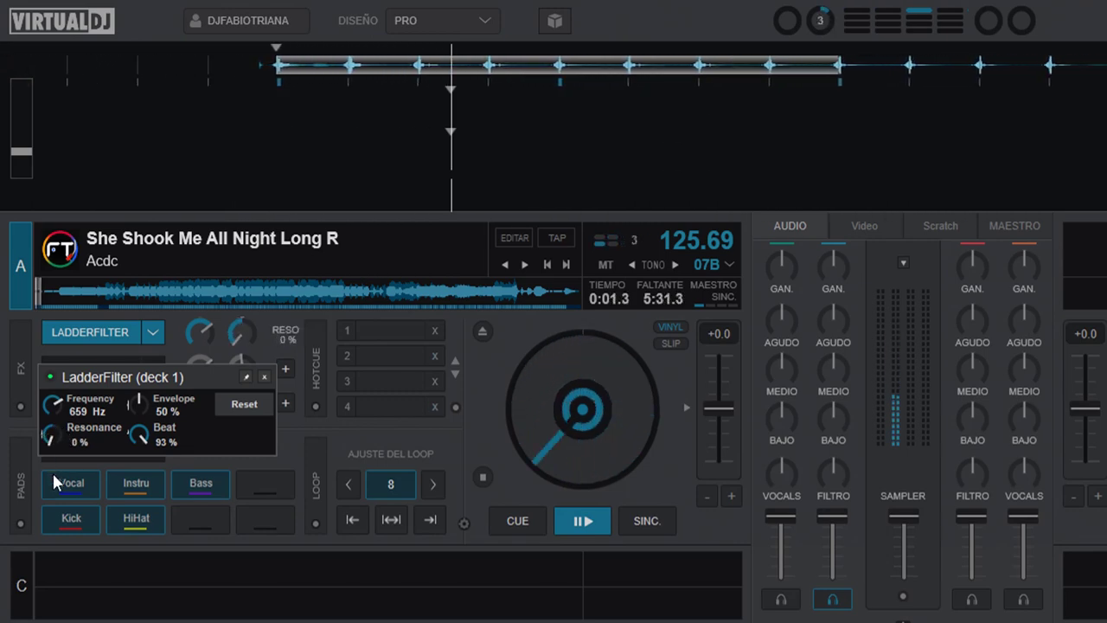
pyautogui.moveTo(139, 435); pyautogui.dragTo(138, 519)
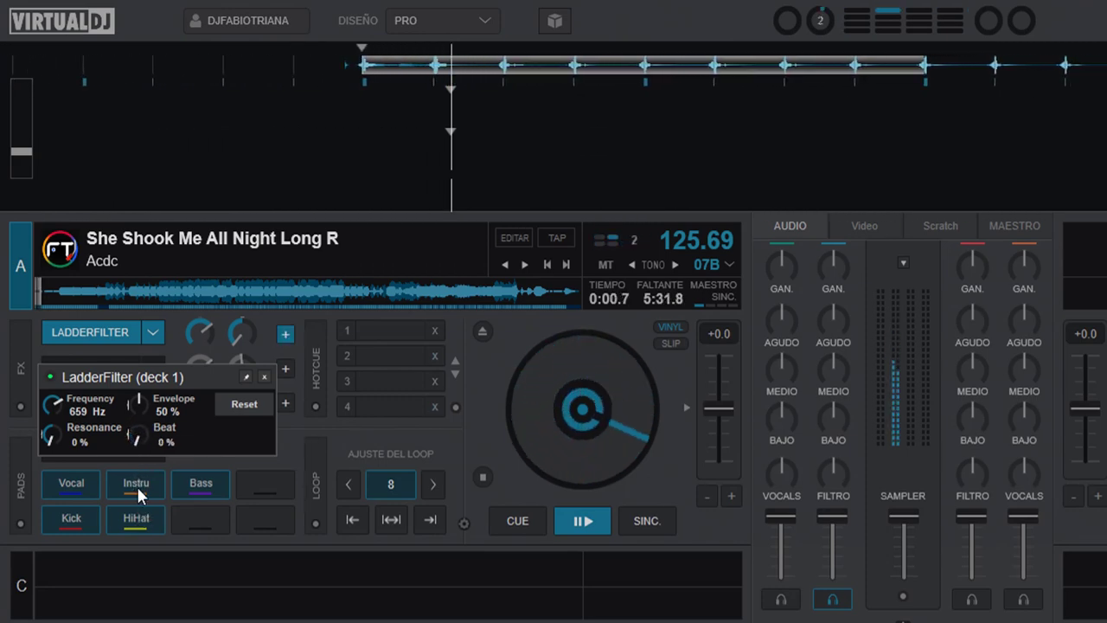
pyautogui.moveTo(136, 450); pyautogui.dragTo(140, 436)
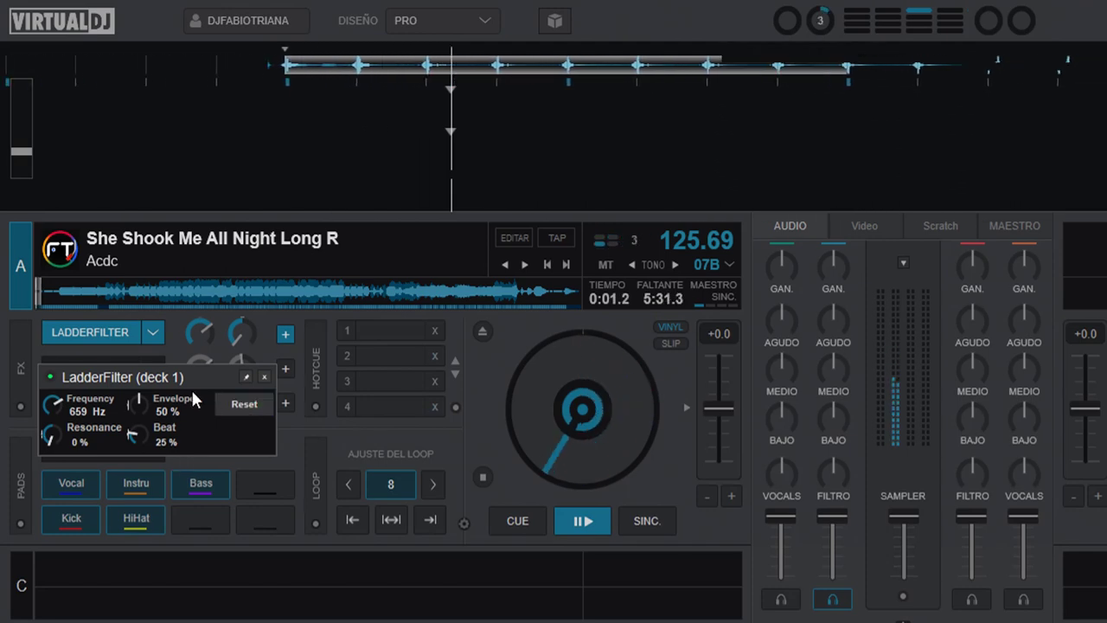
# Reset the LadderFilter's Resonance to 50 % and sweep its Frequency through 481 Hz and 55 Hz, ending at 20.0 kHz.
pyautogui.click(251, 404)
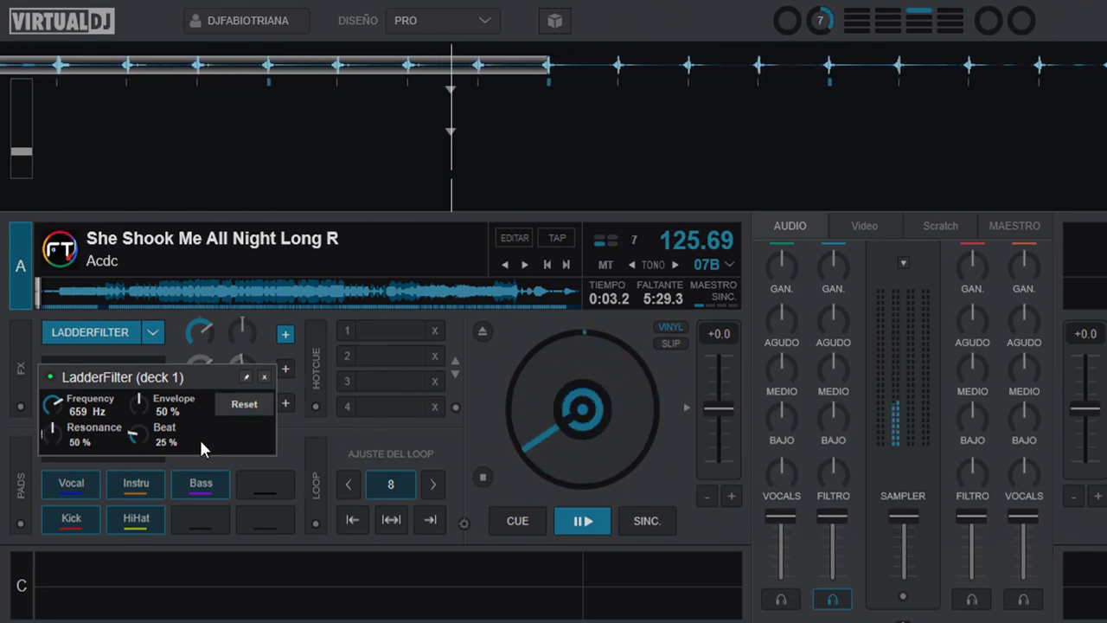
pyautogui.scroll(-8, 56, 404)
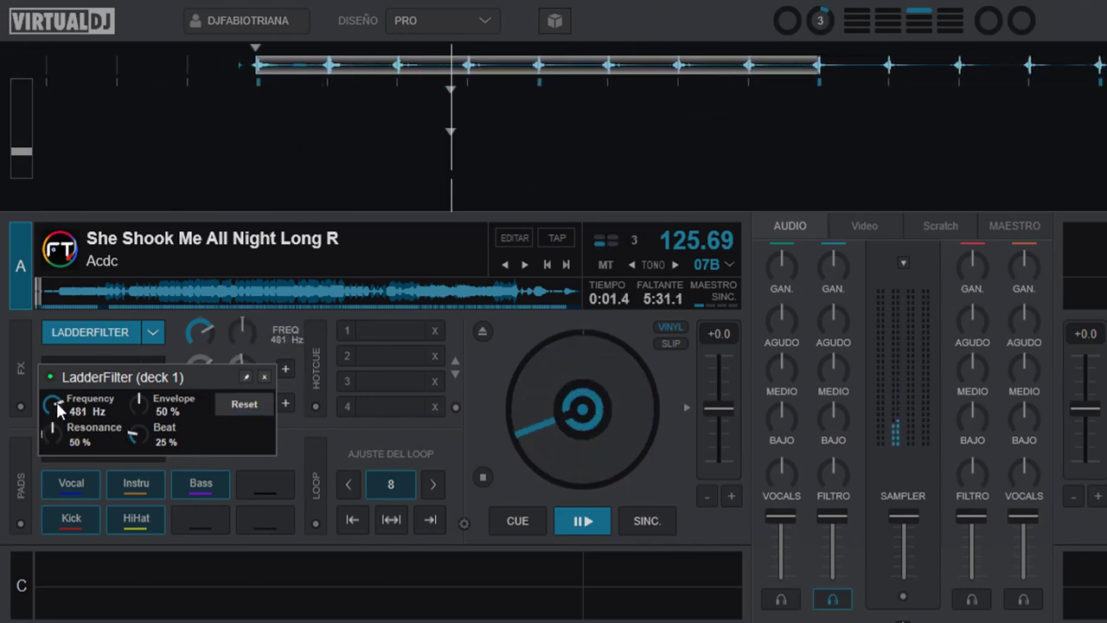
pyautogui.scroll(-4, 55, 389)
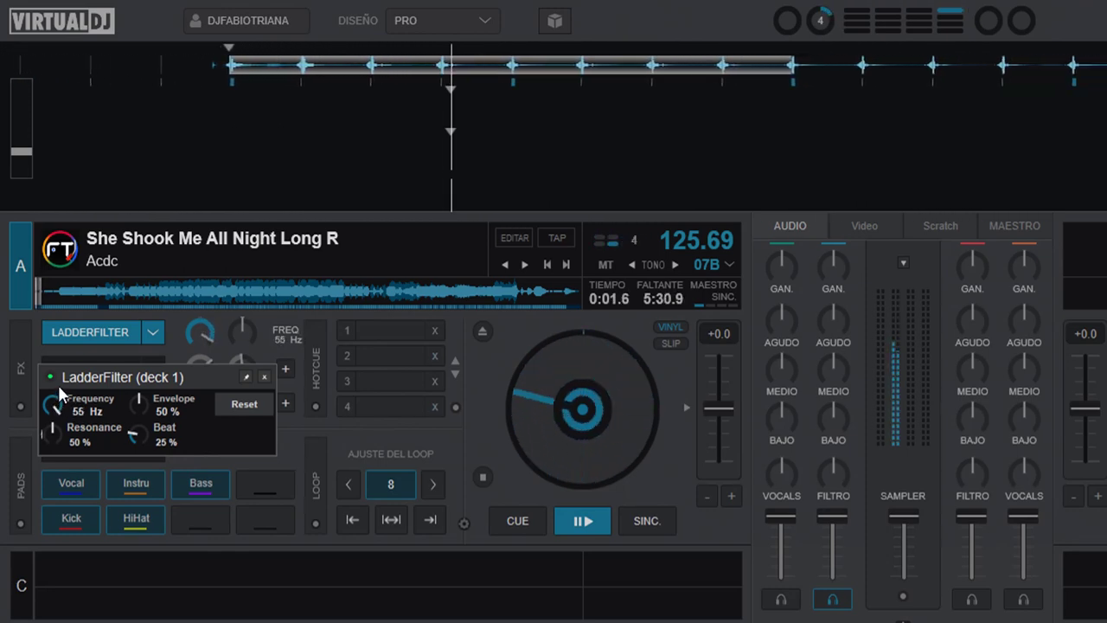
pyautogui.scroll(5, 58, 385)
pyautogui.moveTo(54, 405); pyautogui.dragTo(48, 457)
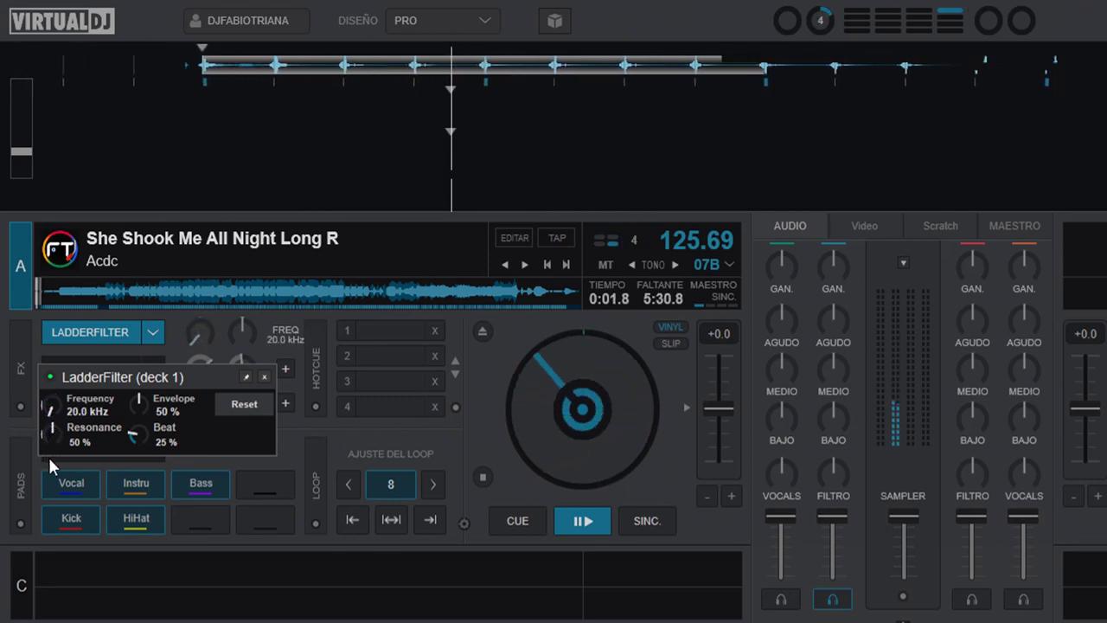
# Turn off the LadderFilter effect and the 8-beat loop on deck A, and stop the track at its cue point.
pyautogui.click(110, 329)
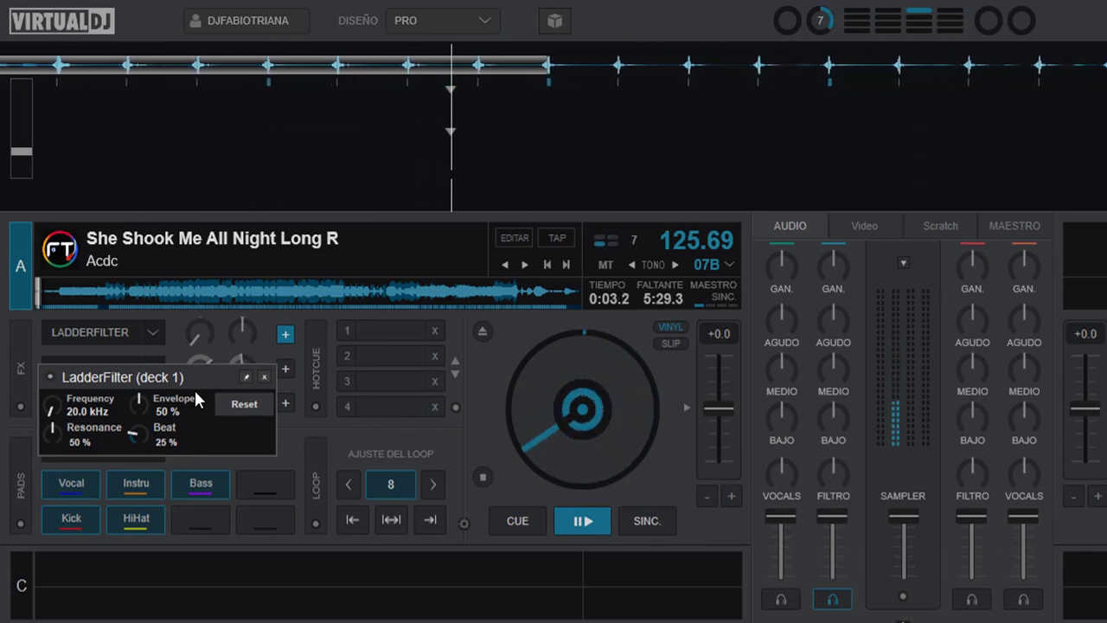
pyautogui.click(411, 482)
pyautogui.click(533, 518)
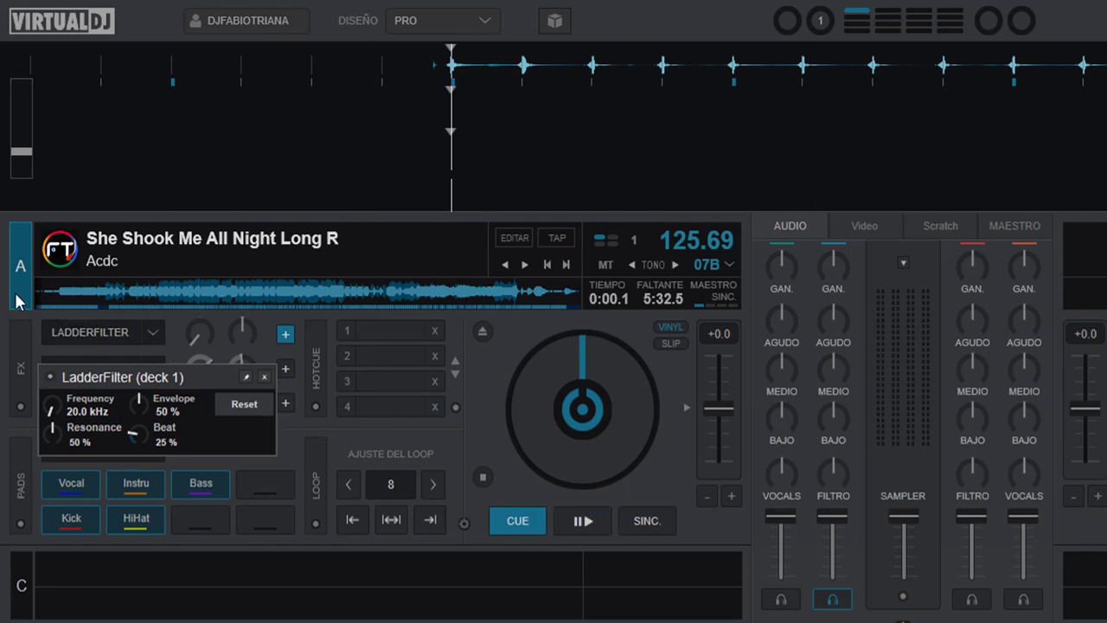
pyautogui.moveTo(166, 388)
pyautogui.moveTo(48, 434)
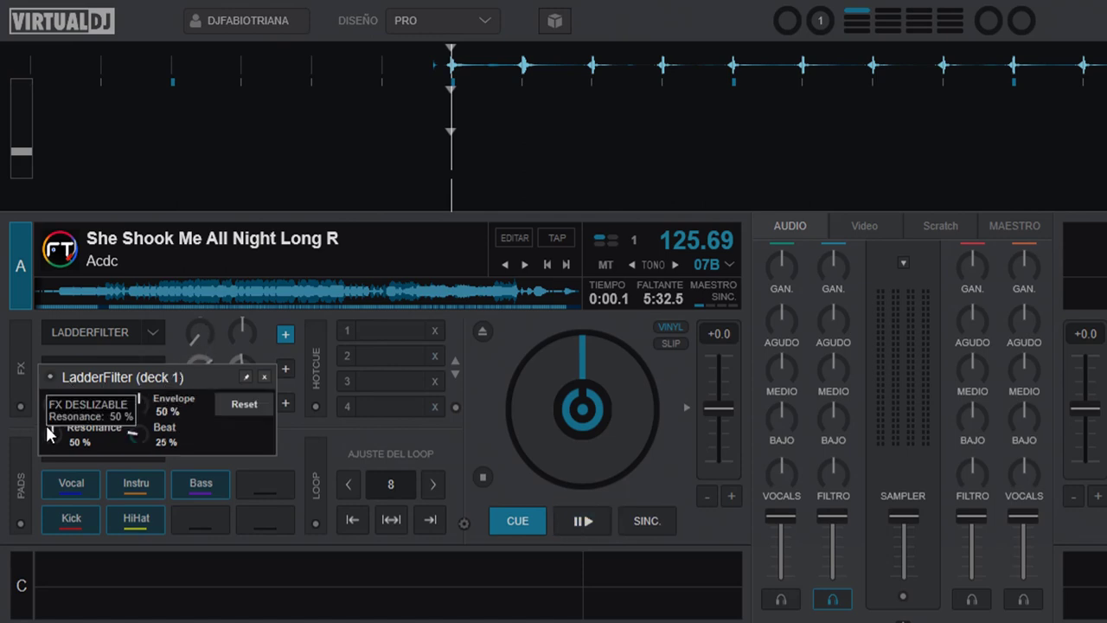